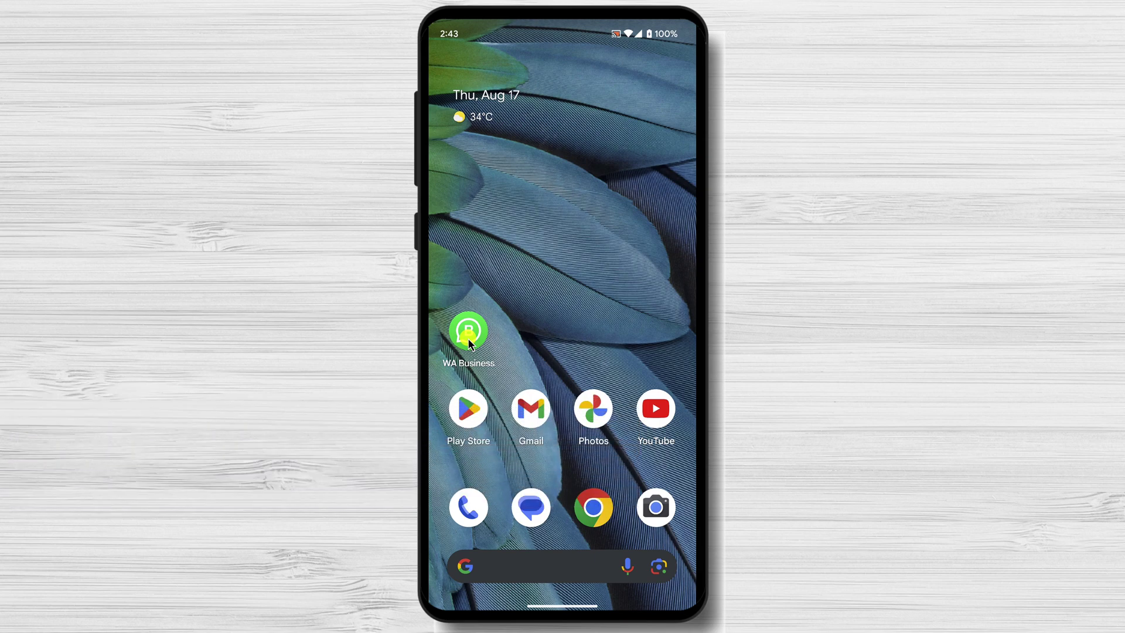
Launch WhatsApp Business, open chat A, browse its ⋮ and More menus, then return to Chats
{"action": "left_click", "coordinate": [469, 333]}
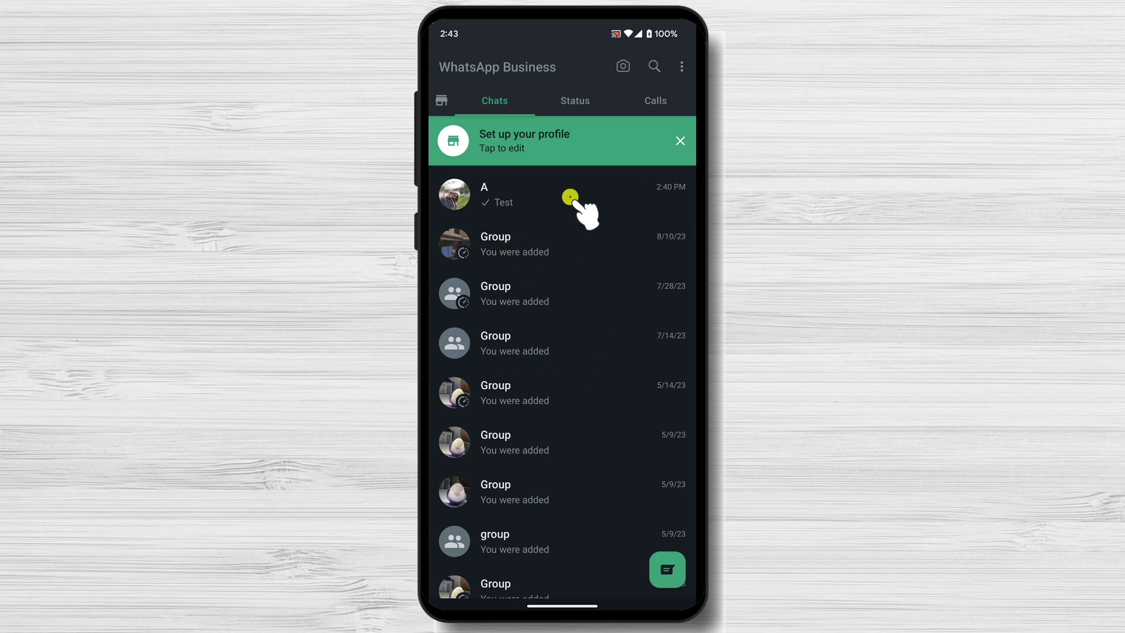
{"action": "left_click", "coordinate": [572, 196]}
{"action": "left_click", "coordinate": [680, 66]}
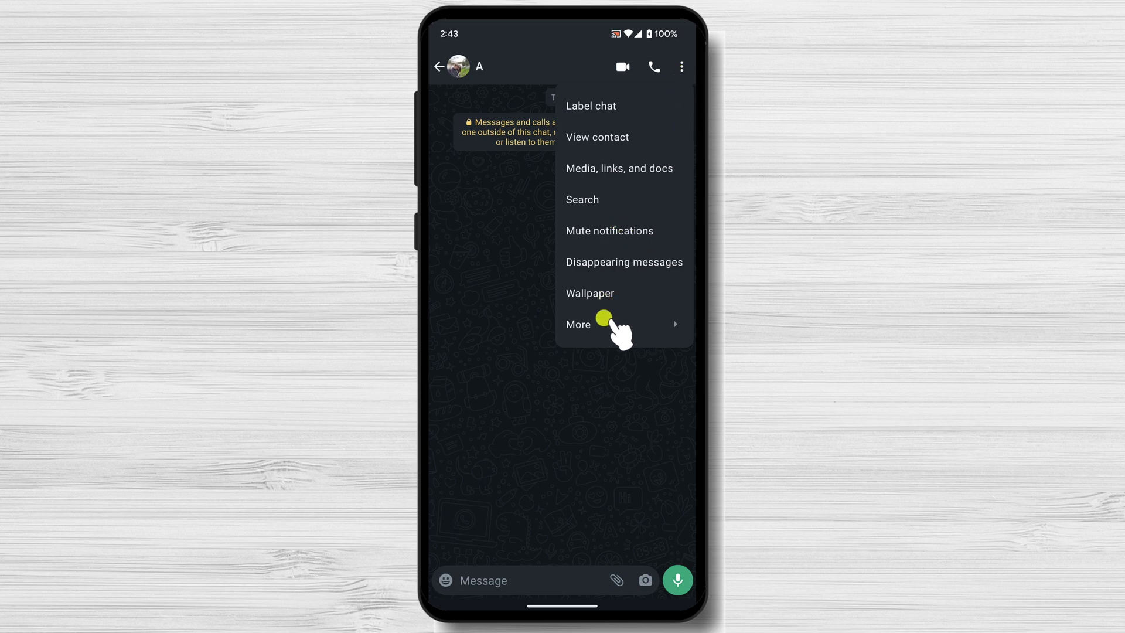
{"action": "left_click", "coordinate": [605, 322]}
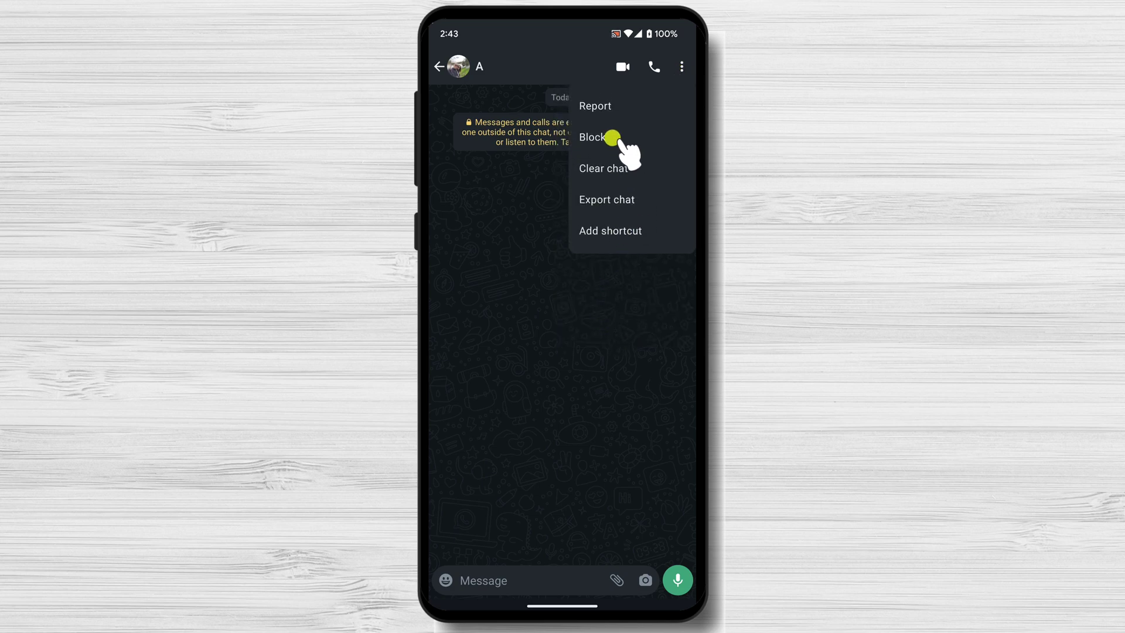
{"action": "left_click", "coordinate": [437, 65]}
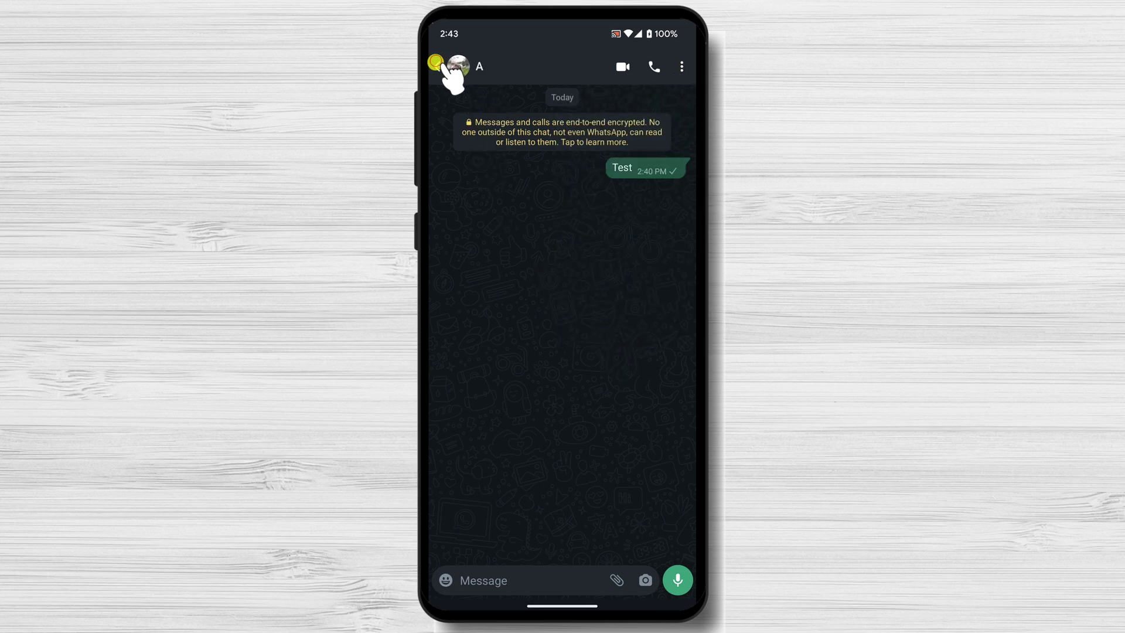
{"action": "left_click", "coordinate": [436, 64]}
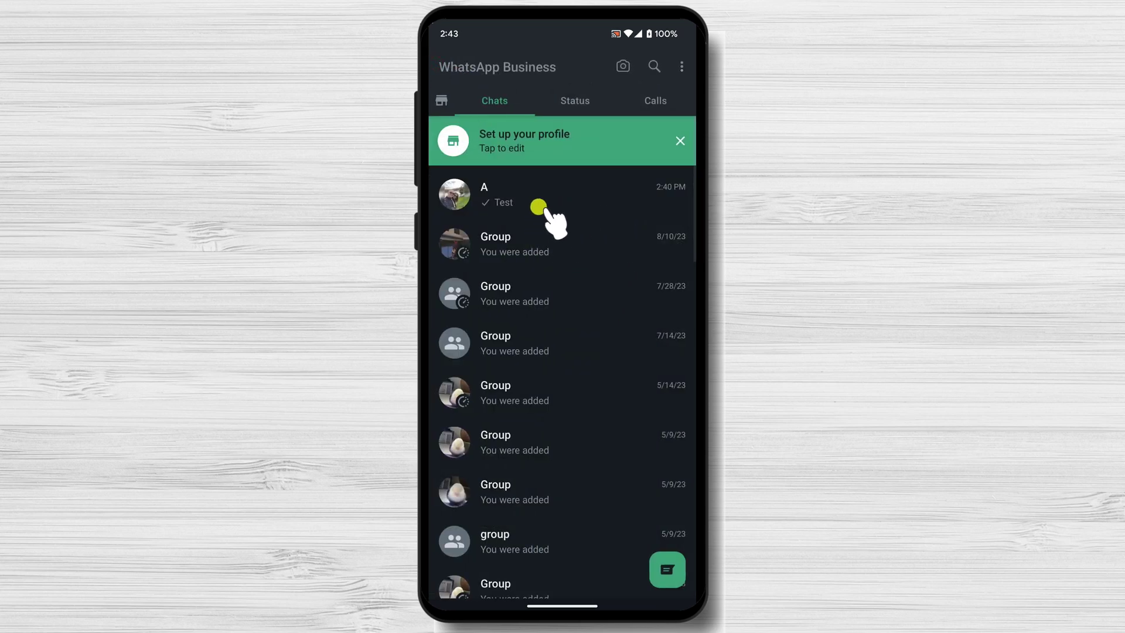
Under Settings > Privacy > Fingerprint lock, switch on Unlock with fingerprint
{"action": "left_click", "coordinate": [680, 65]}
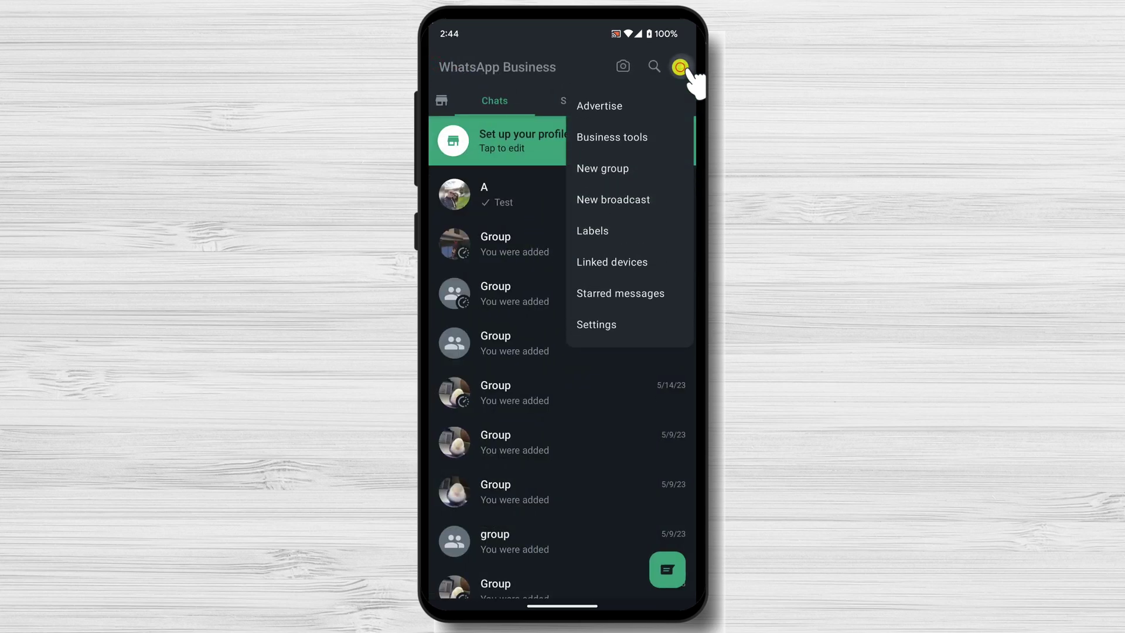
{"action": "left_click", "coordinate": [621, 325]}
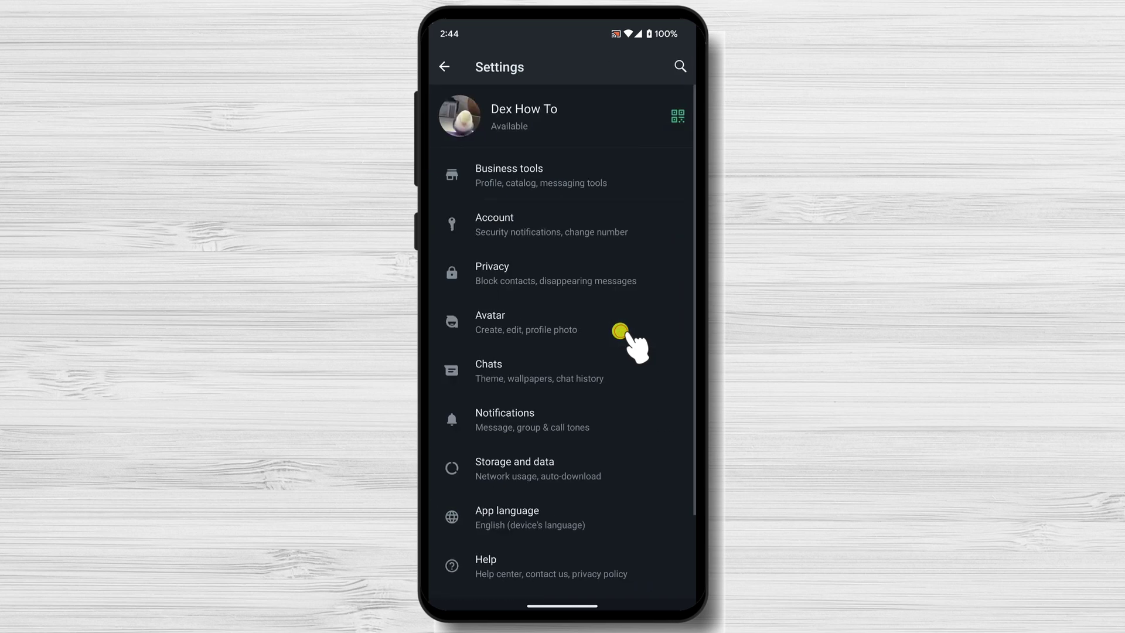
{"action": "left_click", "coordinate": [534, 287]}
{"action": "left_click_drag", "start_coordinate": [615, 488], "coordinate": [615, 250]}
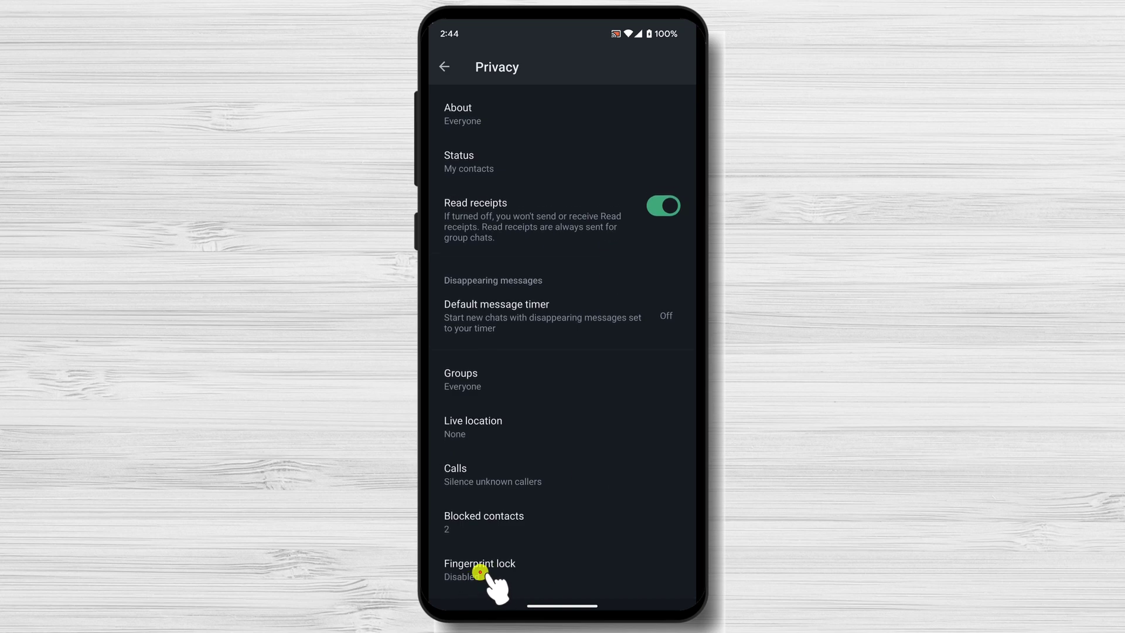
{"action": "left_click", "coordinate": [480, 571]}
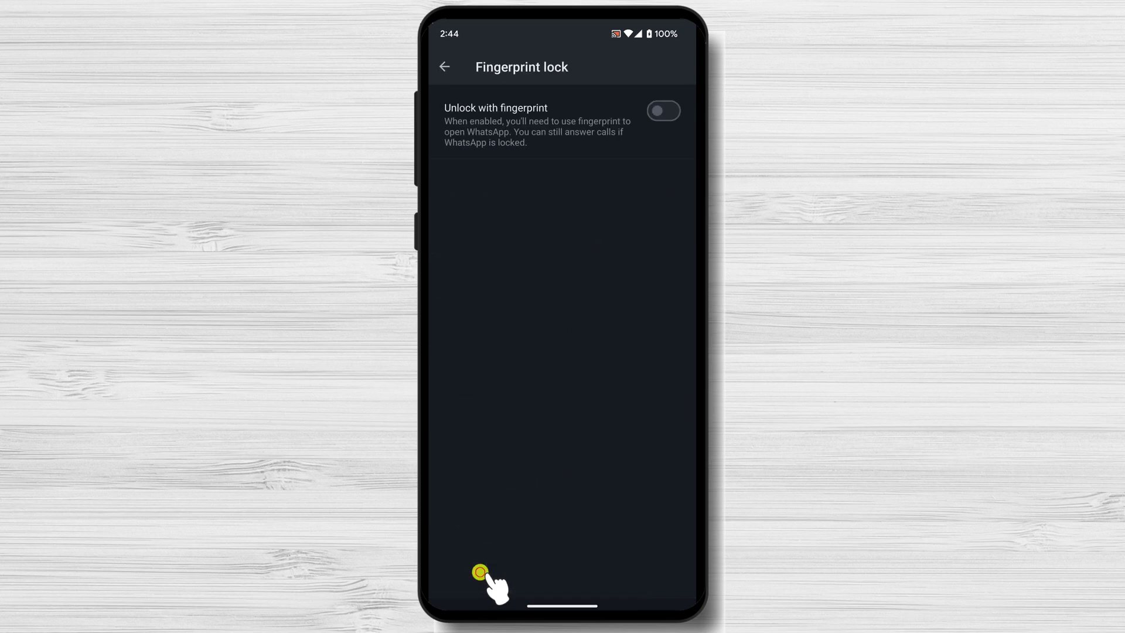
{"action": "left_click", "coordinate": [656, 109]}
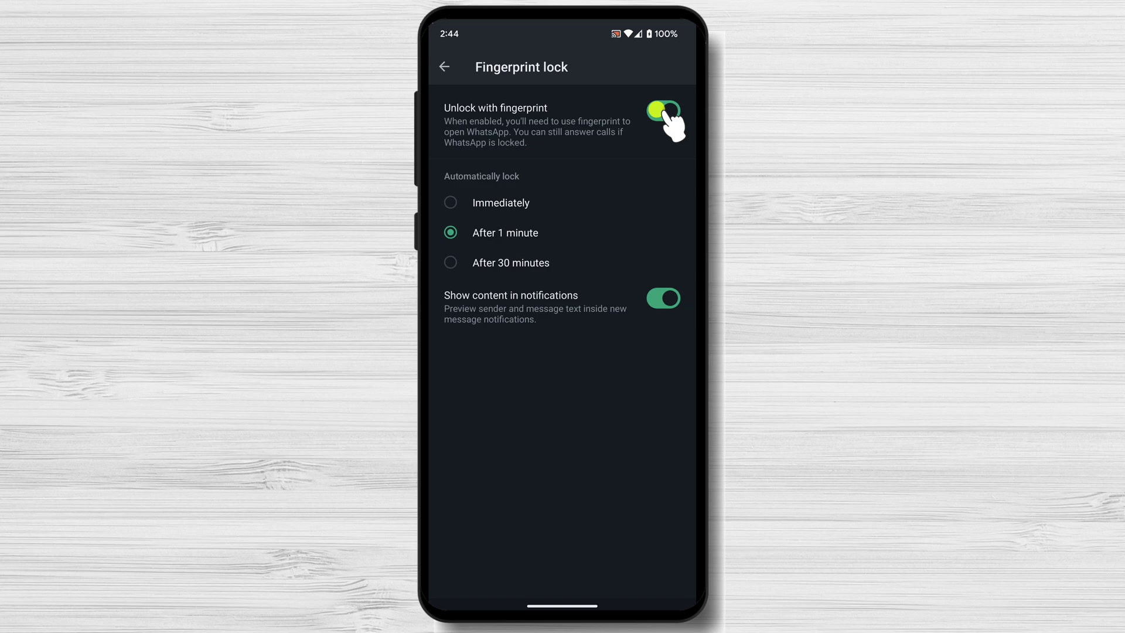
Set auto-lock to Immediately and turn off message content in notifications
{"action": "left_click", "coordinate": [505, 204]}
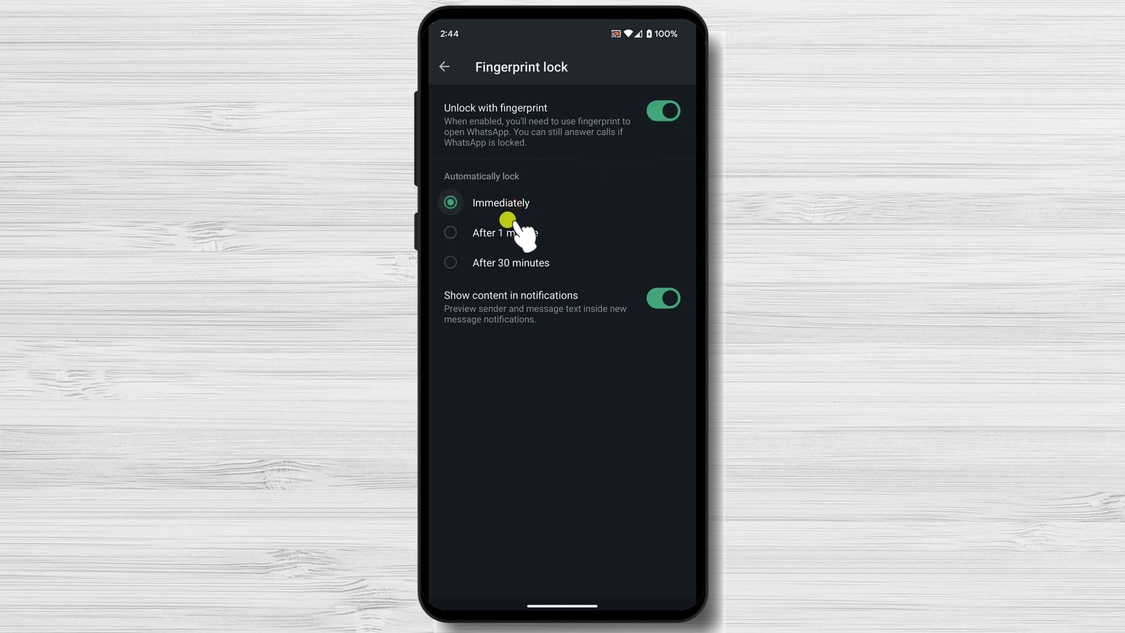
{"action": "left_click", "coordinate": [511, 233]}
{"action": "left_click", "coordinate": [524, 262]}
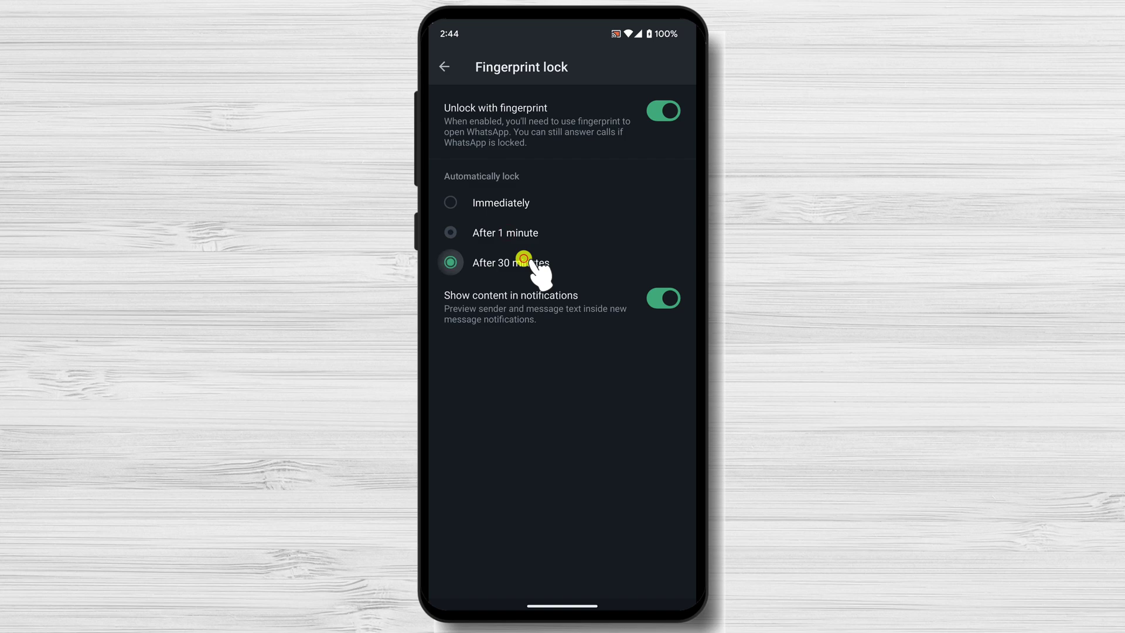
{"action": "left_click", "coordinate": [505, 205]}
{"action": "left_click", "coordinate": [668, 301]}
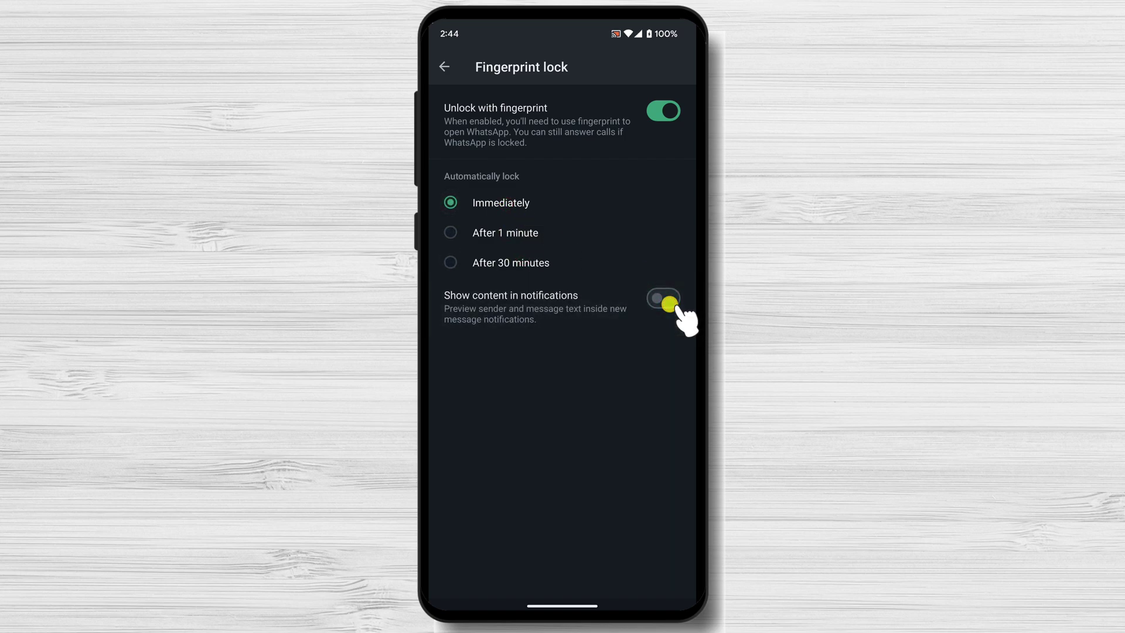
{"action": "left_click", "coordinate": [668, 300]}
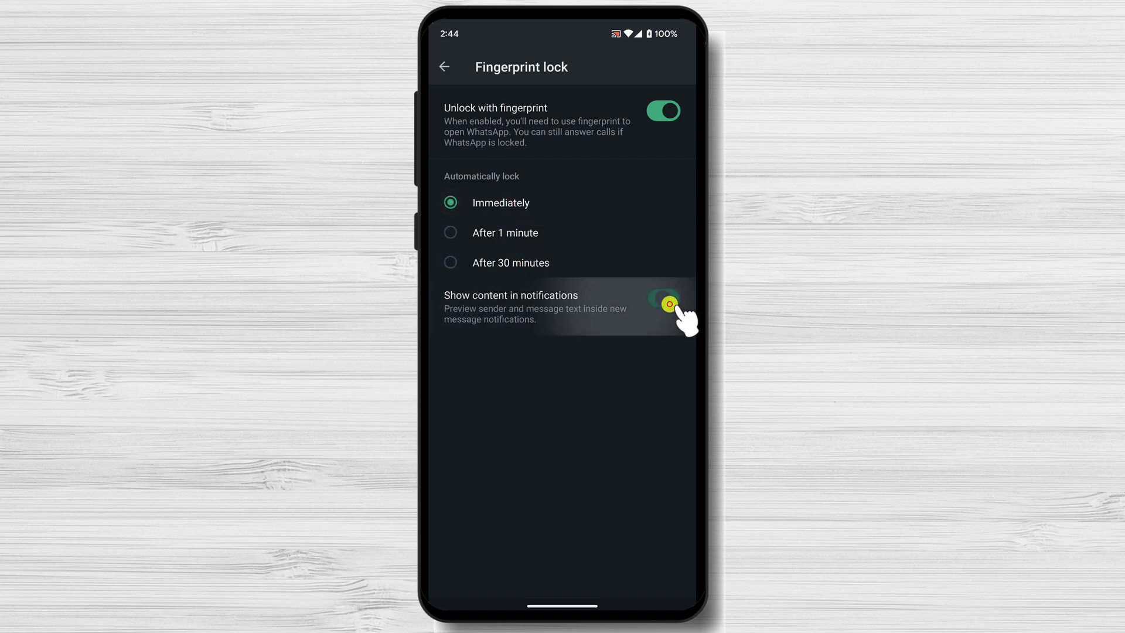
Back out of settings to Chats, go to the home screen, and relaunch WhatsApp Business
{"action": "left_click", "coordinate": [436, 69]}
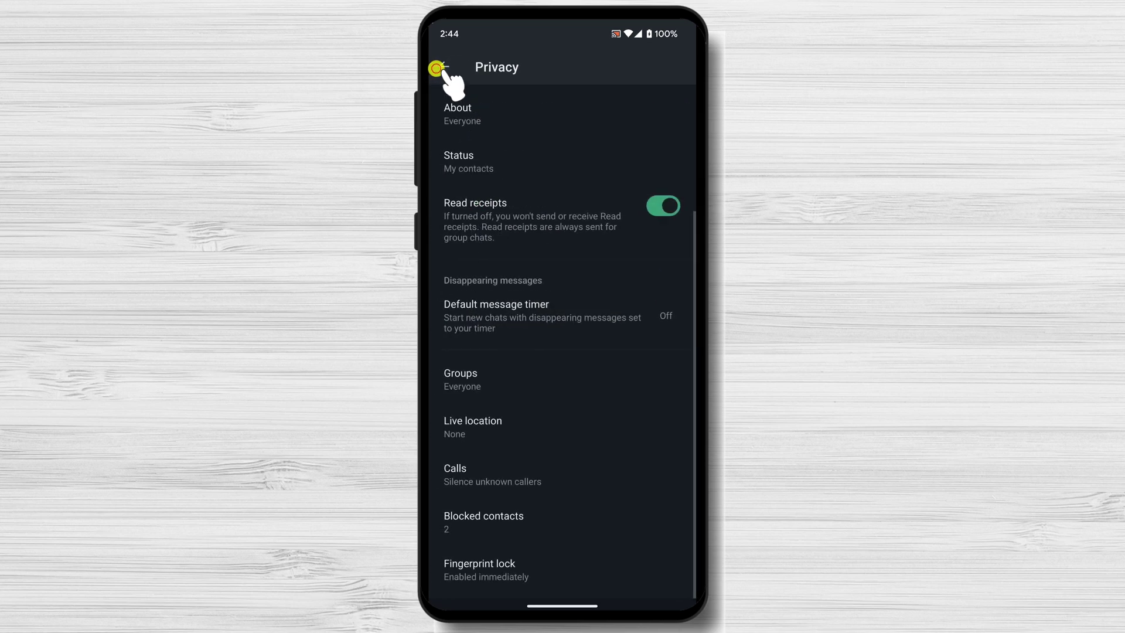
{"action": "left_click", "coordinate": [437, 69]}
{"action": "left_click", "coordinate": [439, 67]}
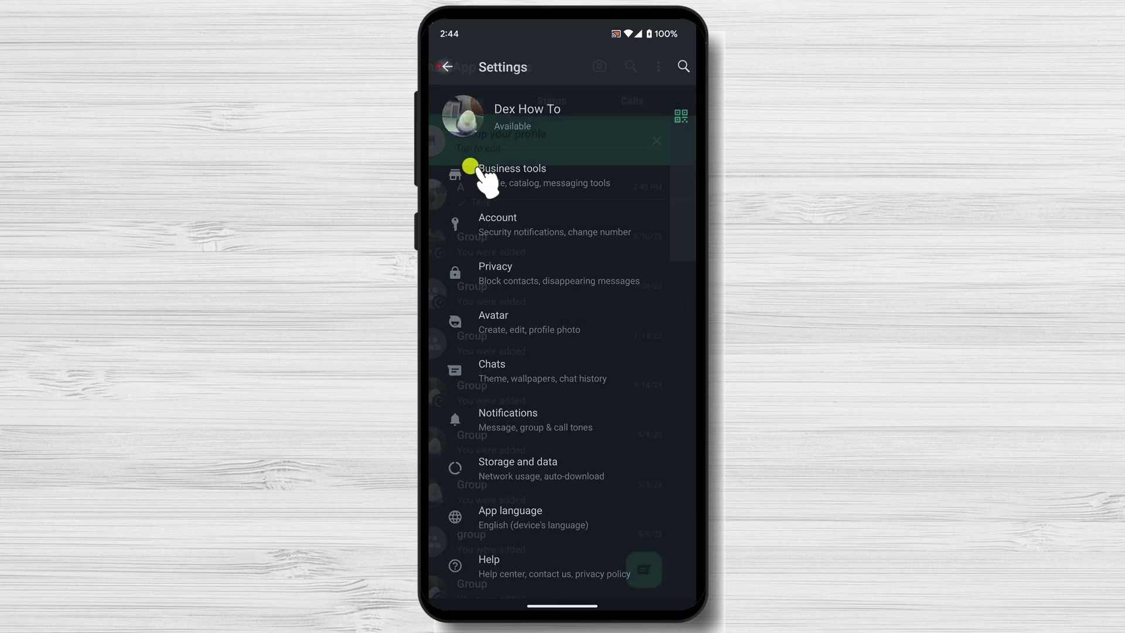
{"action": "left_click_drag", "start_coordinate": [563, 605], "coordinate": [647, 330]}
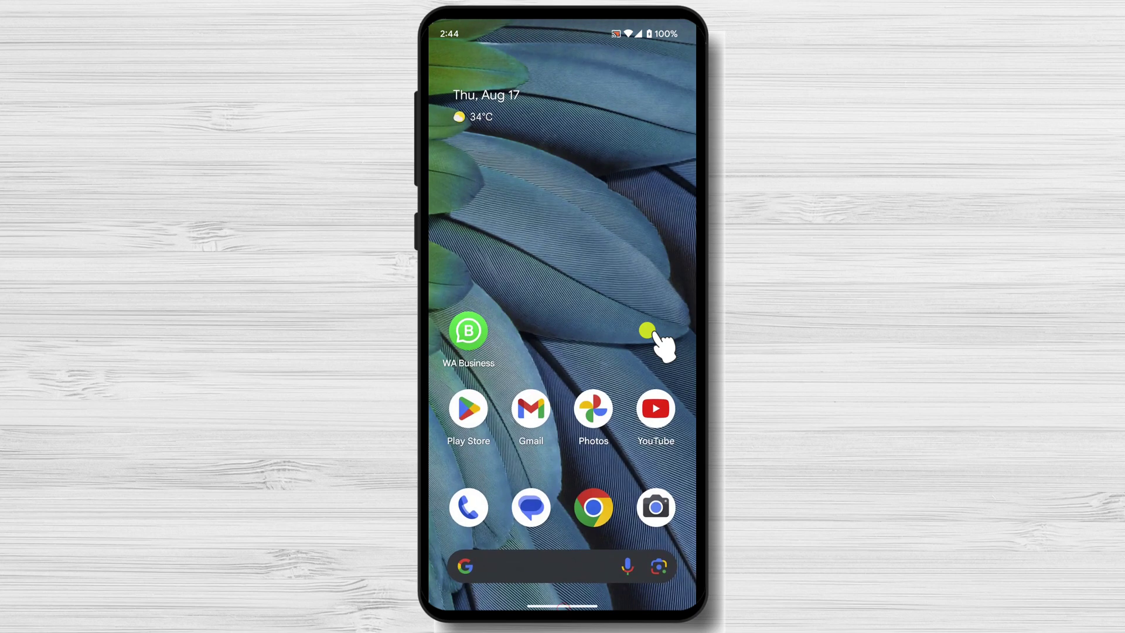
{"action": "left_click", "coordinate": [469, 332]}
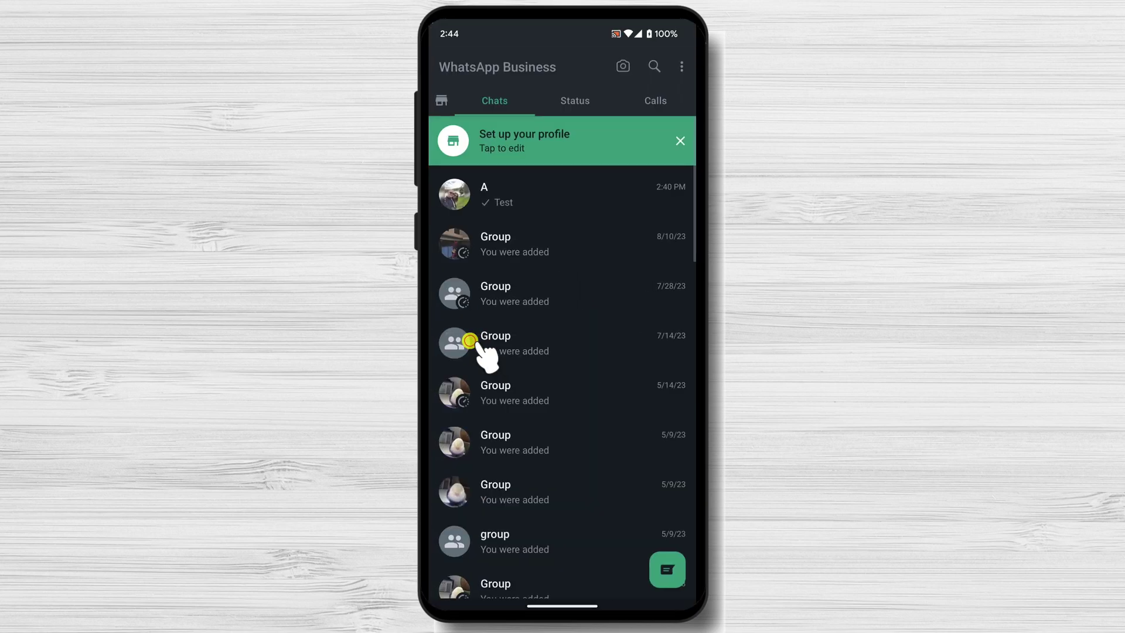